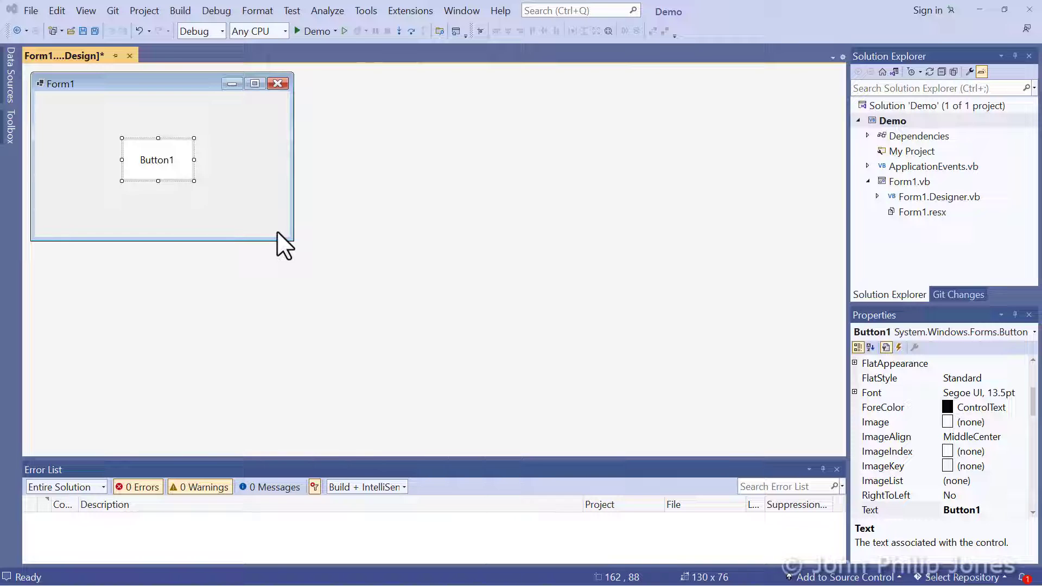
Step: Select the form, float the Properties window beside it, and make the window taller with its list at the start
click(277, 231)
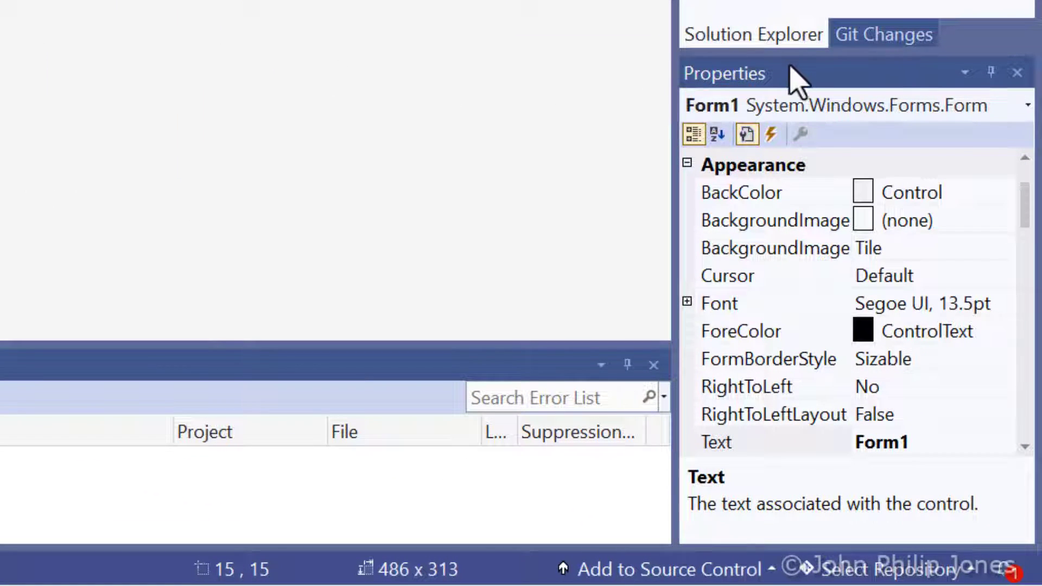
drag(803, 89, 366, 71)
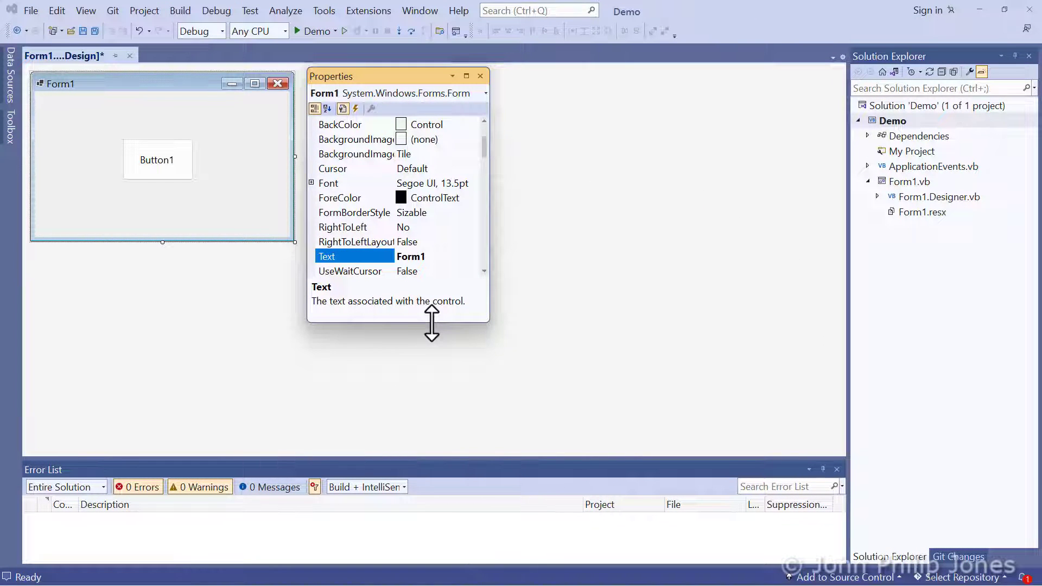
drag(432, 322, 430, 423)
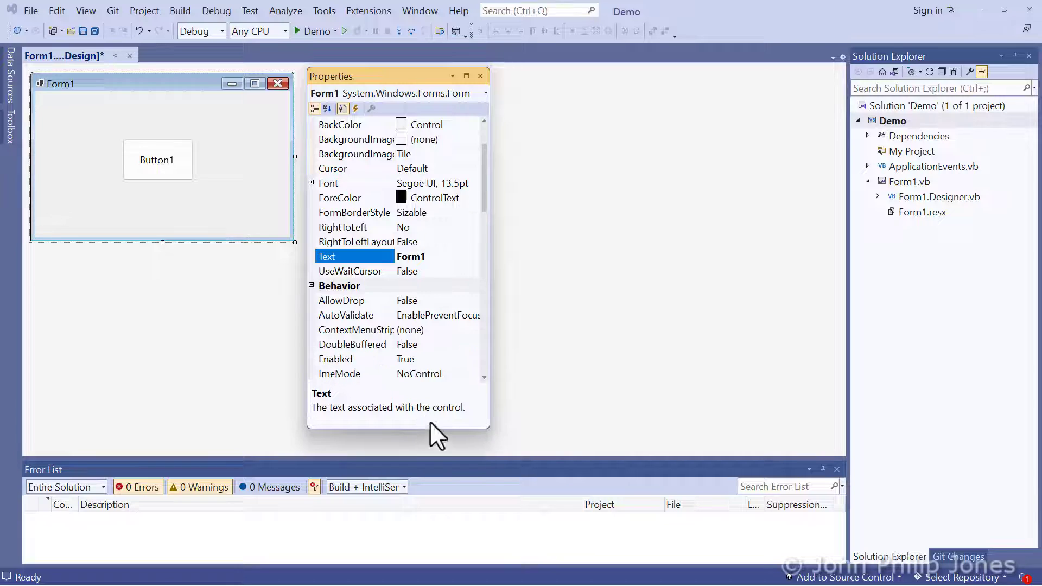
scroll(482, 173, up, 2)
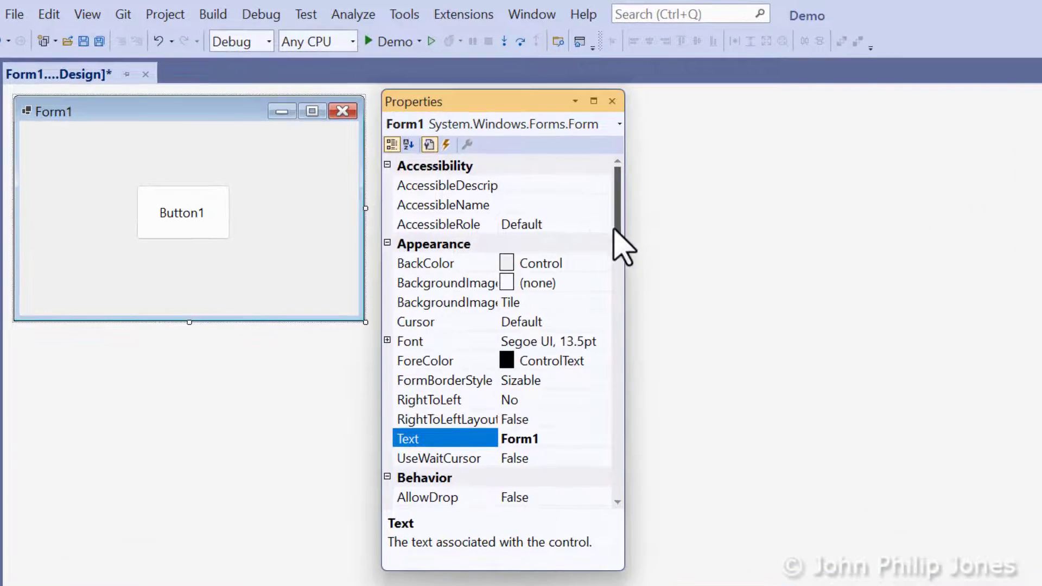
drag(615, 229, 625, 188)
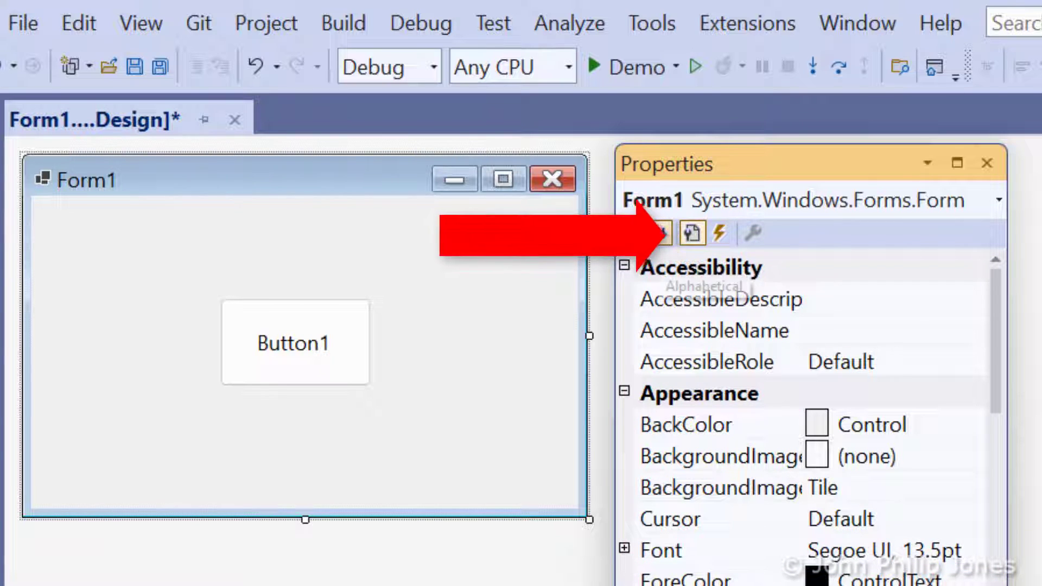
Step: Sort the form's properties alphabetically, view the start of the list, and regroup them by category
click(657, 233)
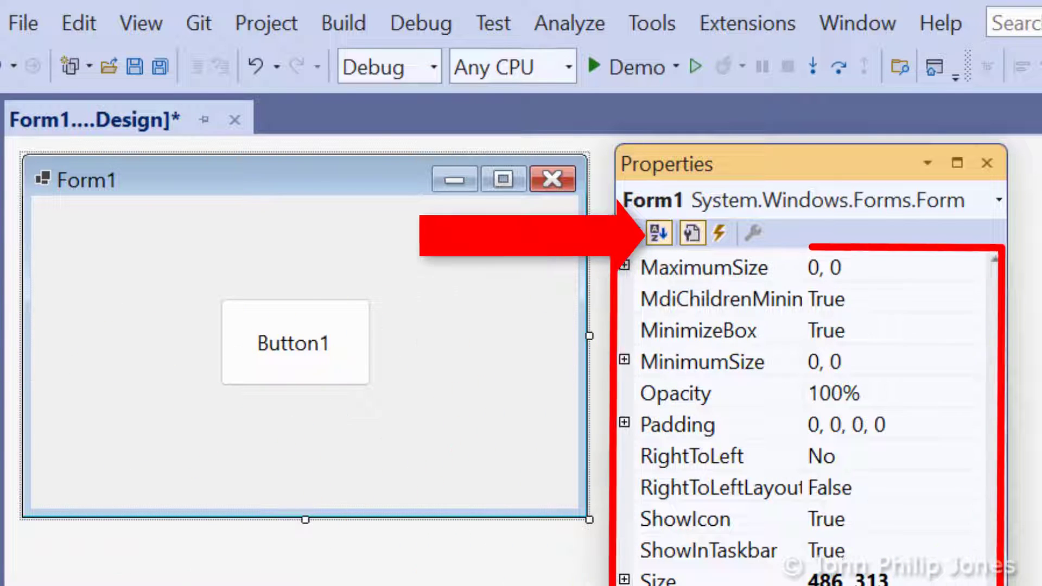
drag(996, 543, 1036, 309)
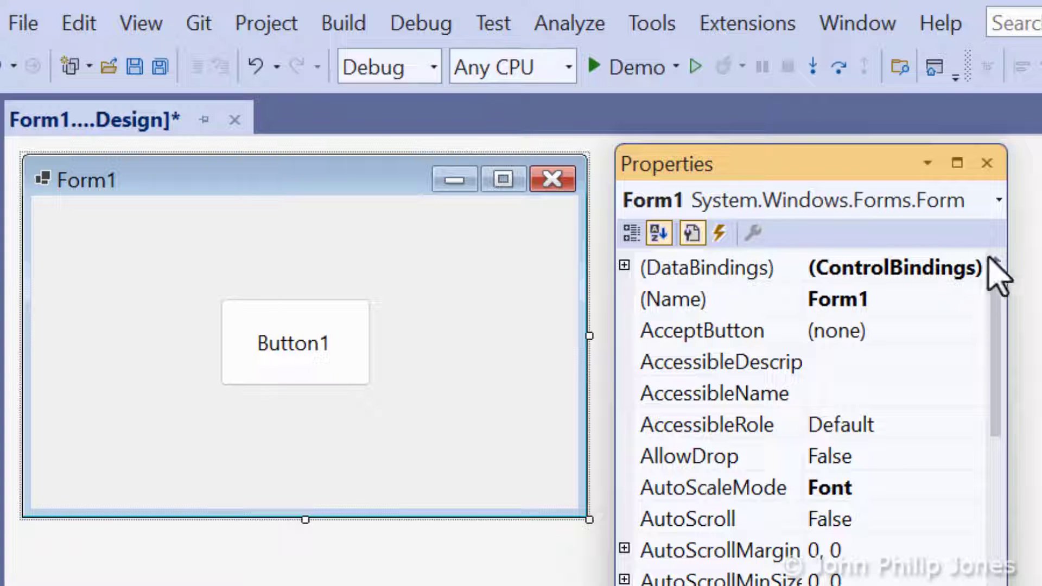
click(627, 234)
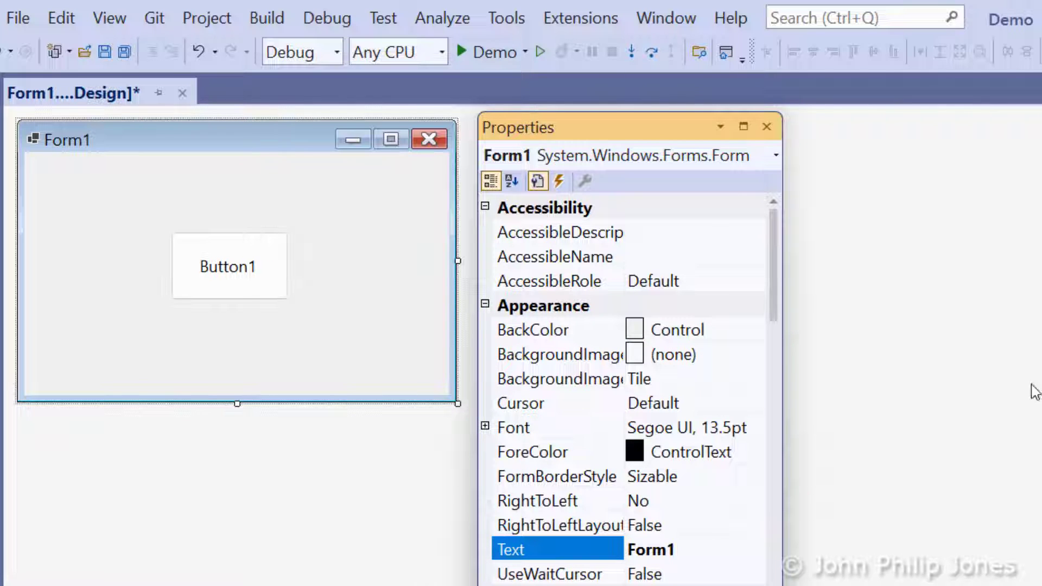
Step: Look through the form's property categories from Accessibility to Layout, and view the properties again in alphabetical order
drag(769, 295, 766, 334)
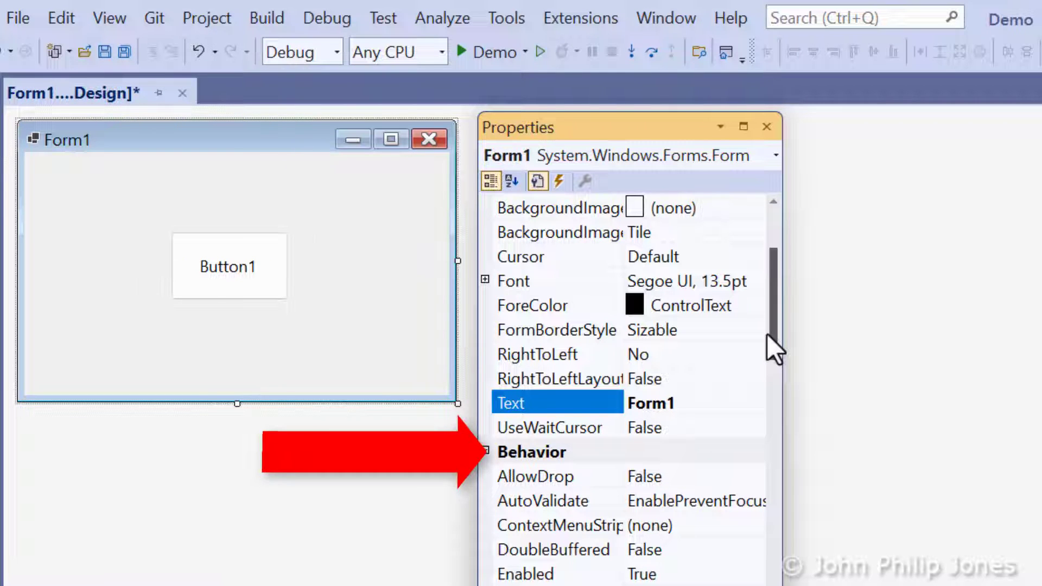
drag(767, 334, 766, 340)
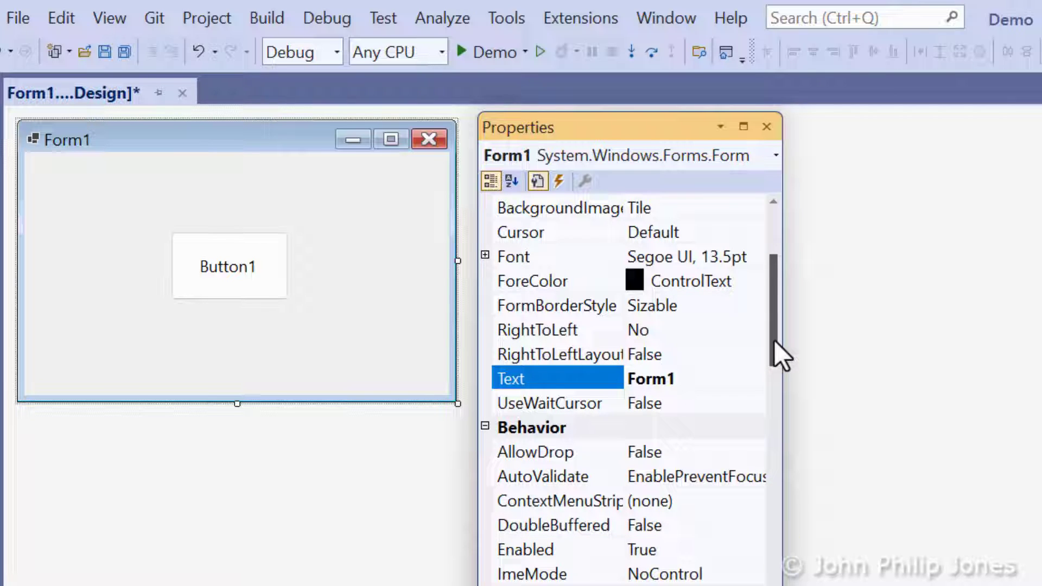
drag(775, 341, 771, 384)
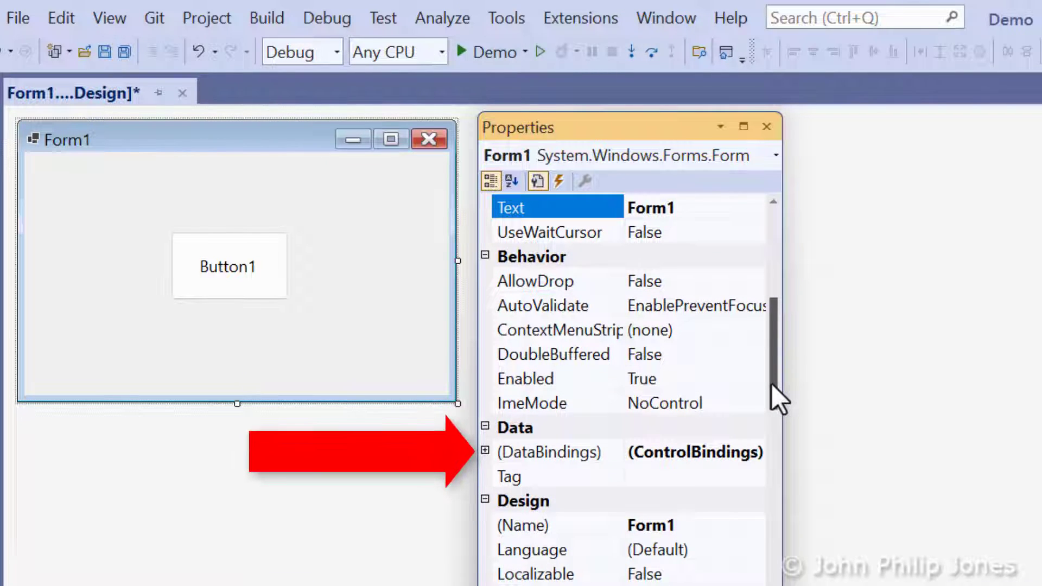
drag(771, 385, 772, 414)
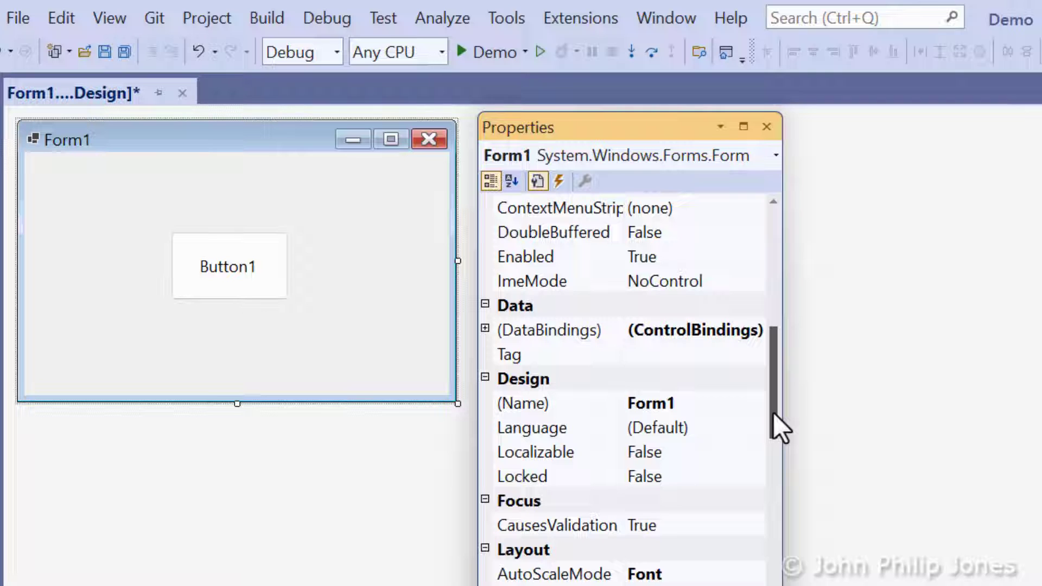
drag(774, 414, 770, 491)
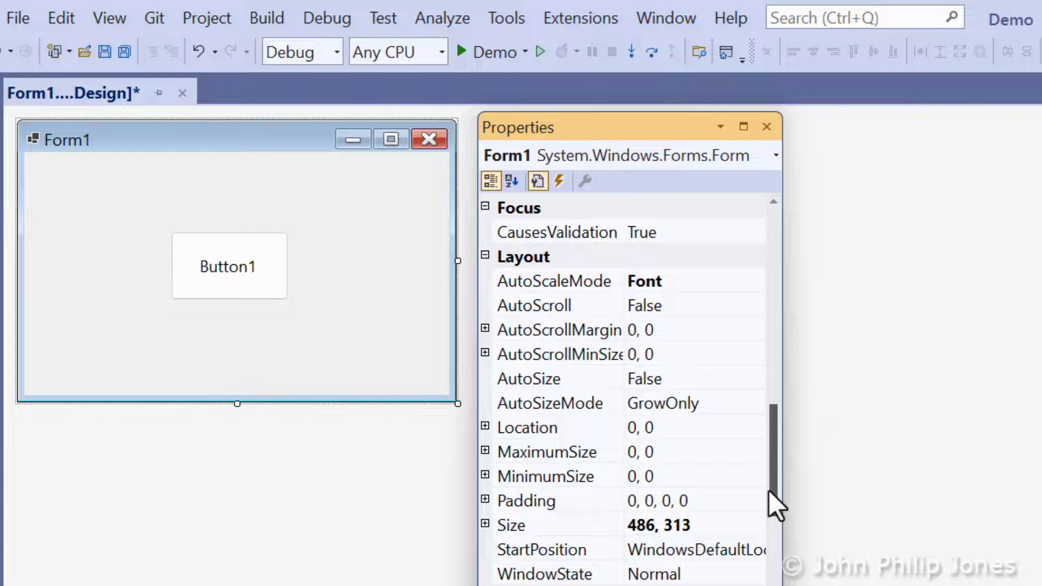
mouse_move(769, 491)
mouse_down()
mouse_move(769, 517)
mouse_move(758, 244)
mouse_up()
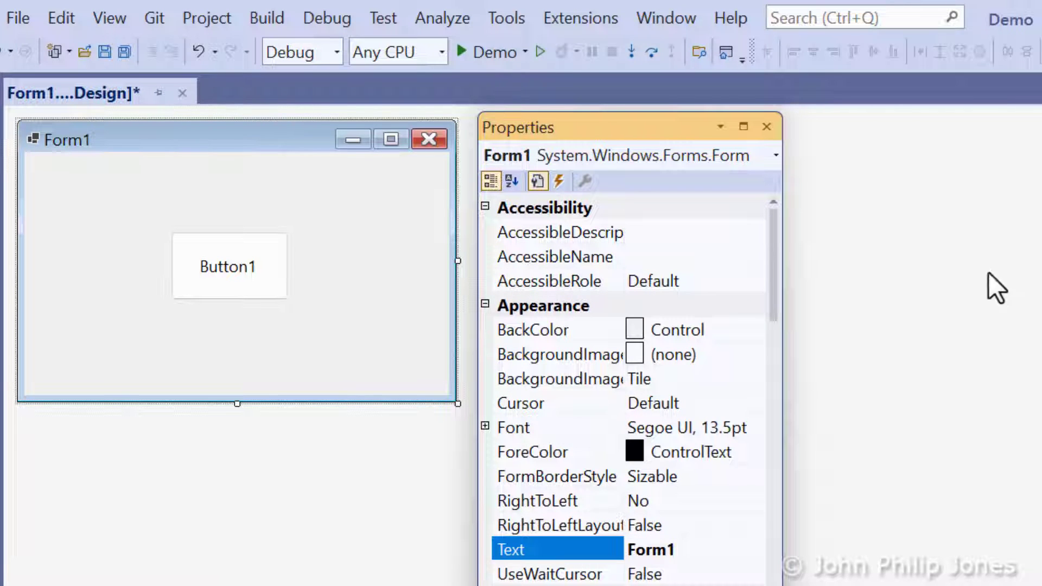
click(510, 181)
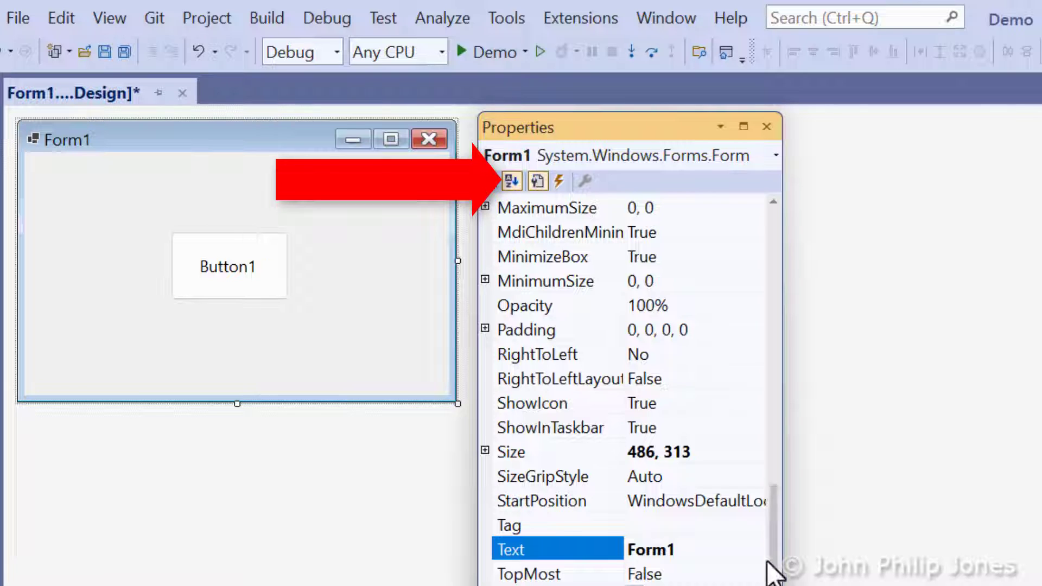
mouse_move(769, 570)
mouse_down()
mouse_move(769, 583)
mouse_move(755, 261)
mouse_up()
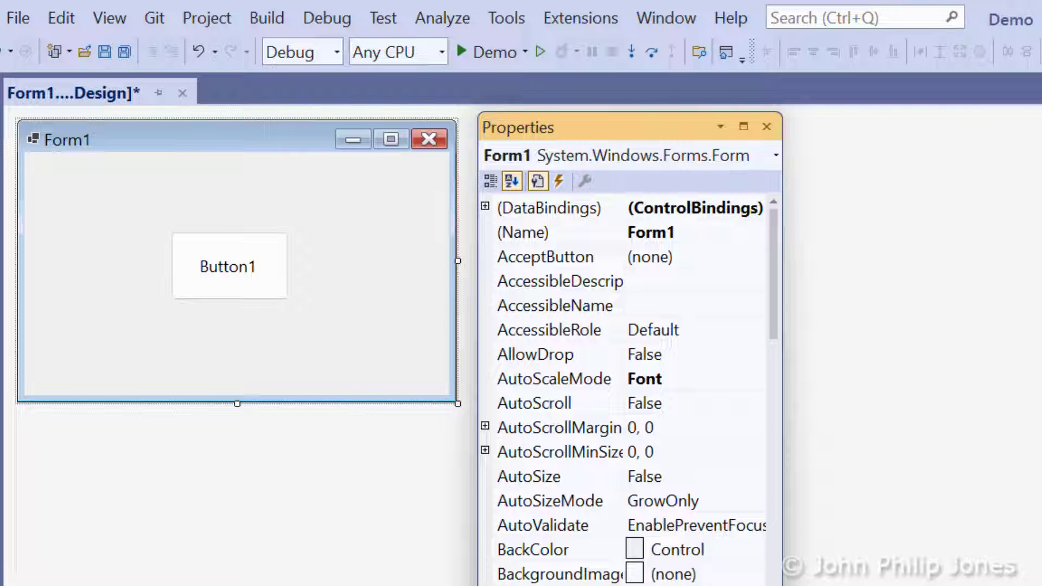
Step: Select Button1 on the form and look through its properties in alphabetical order and grouped by category
click(217, 271)
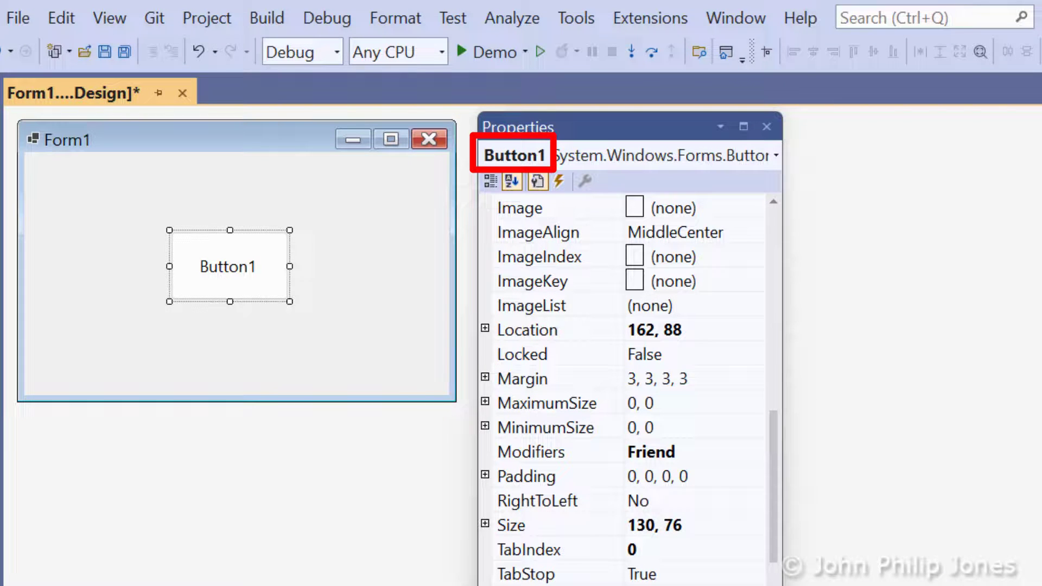
drag(776, 501, 775, 293)
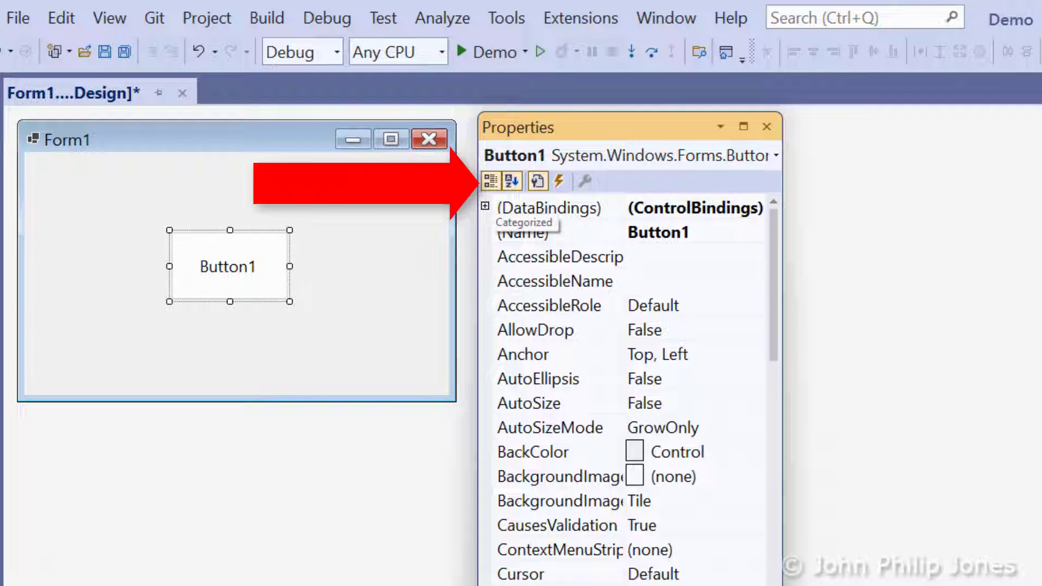
click(490, 181)
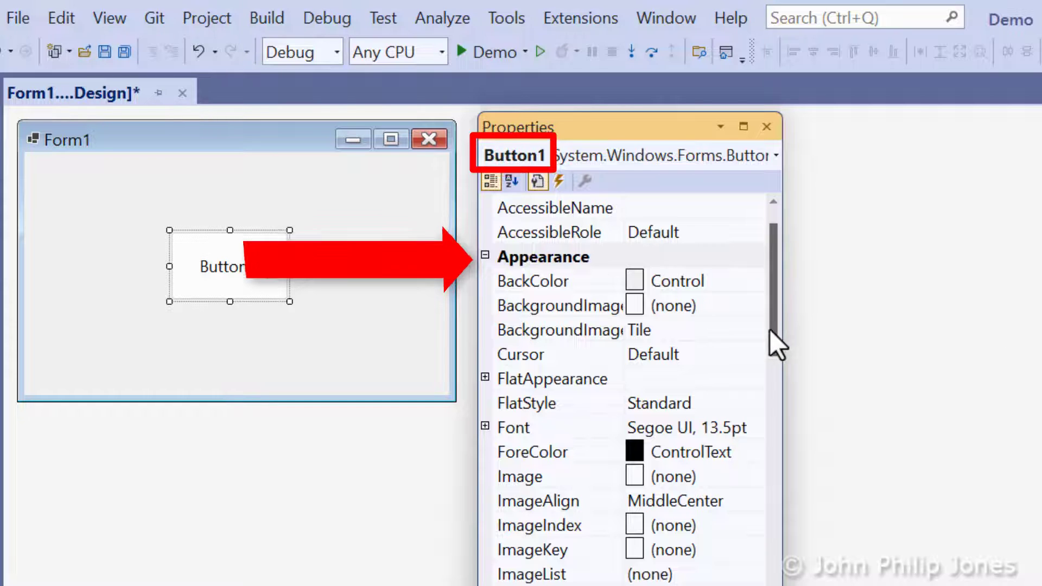
drag(770, 330, 787, 523)
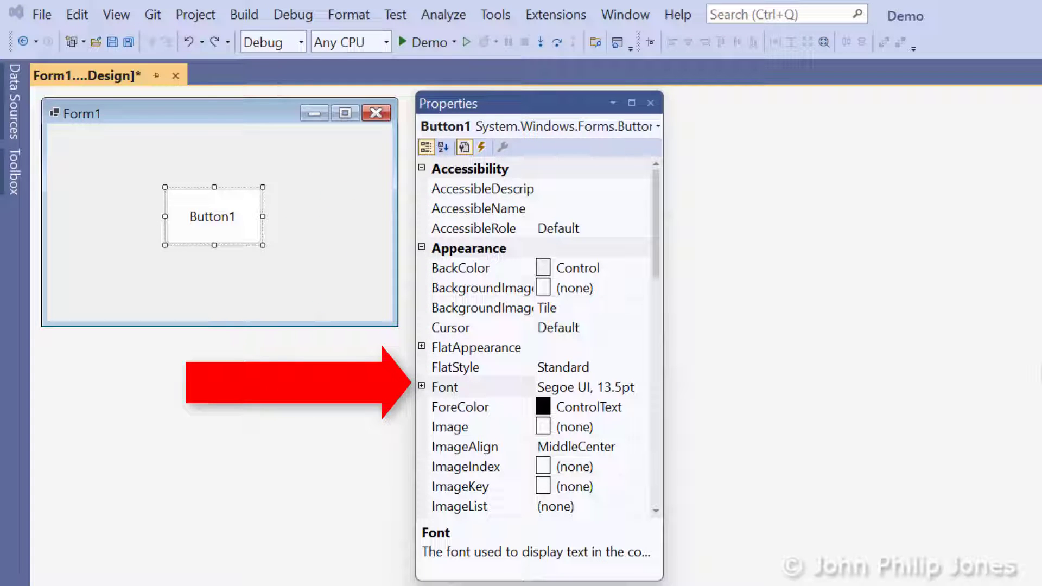
Step: Set Button1's font to Segoe UI with the Italic style and size 22
click(630, 388)
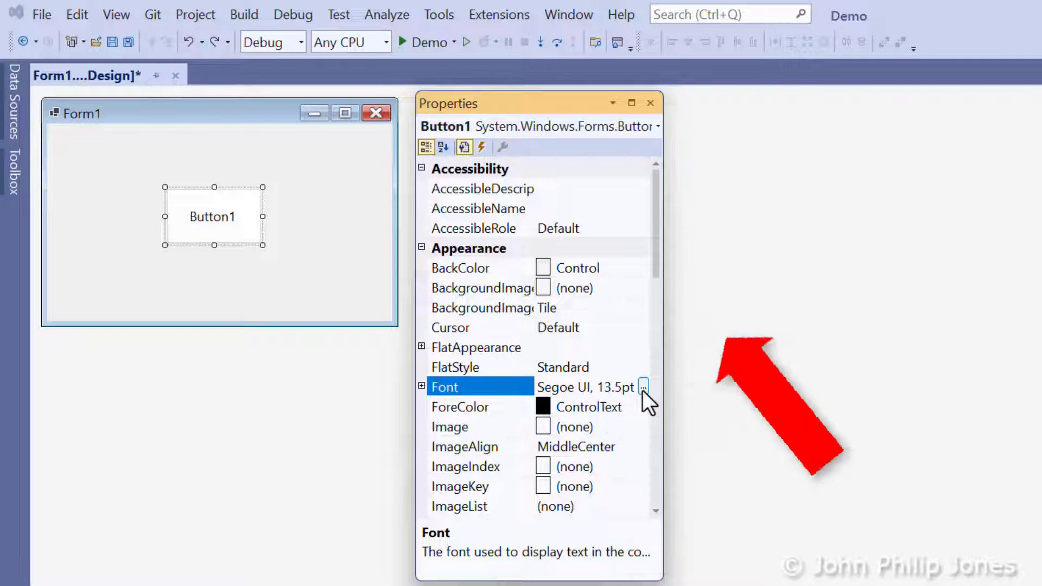
click(643, 387)
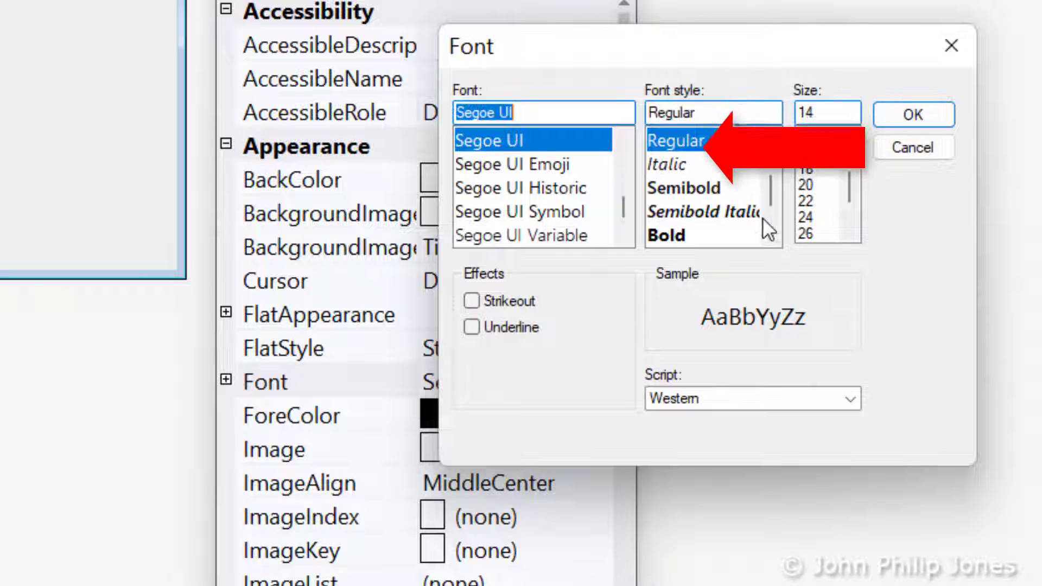
click(679, 166)
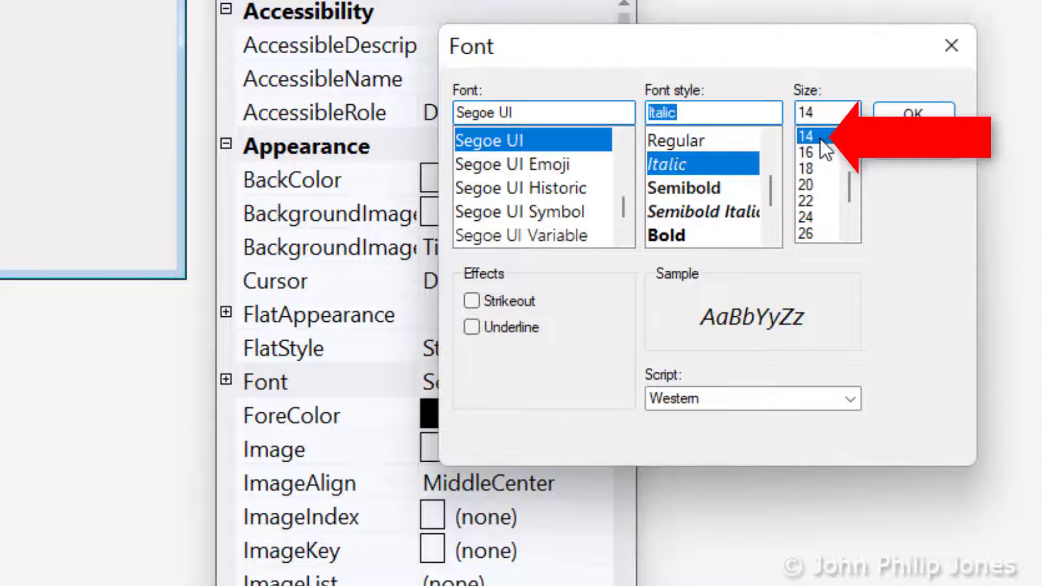
click(820, 200)
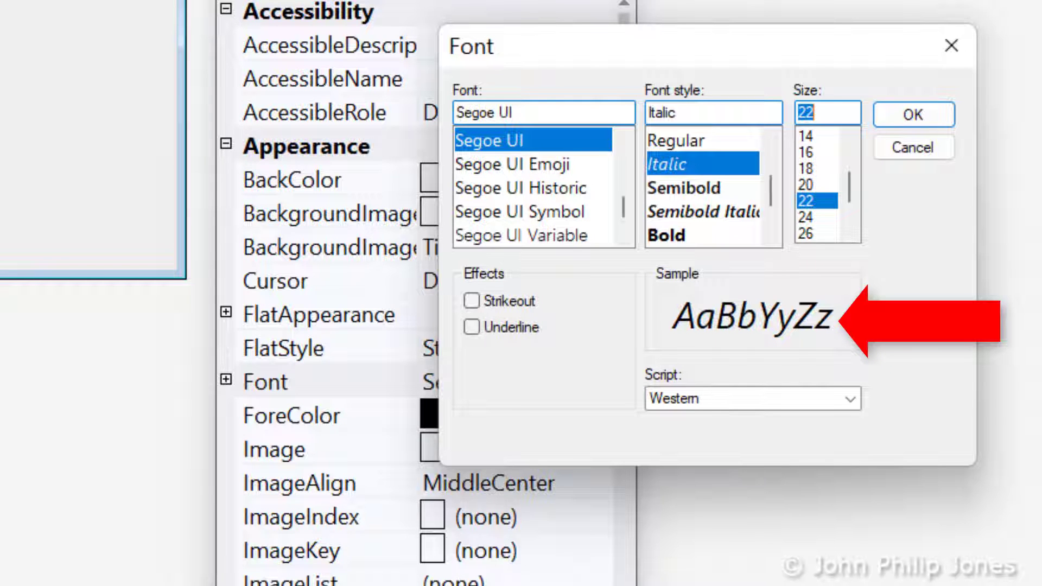
click(911, 118)
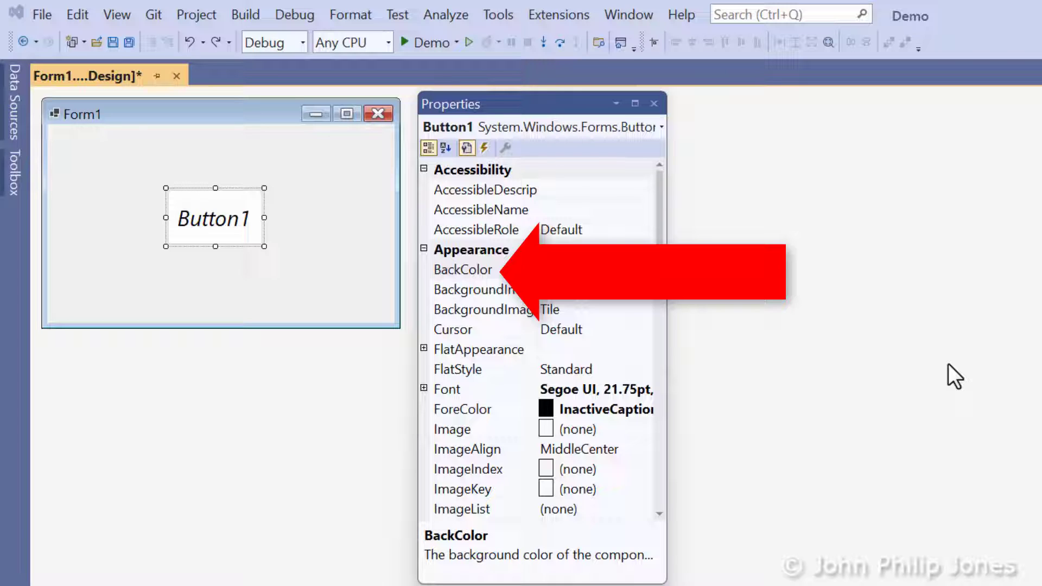
Step: Set Button1's BackColor property to yellow from the custom colour palette
click(644, 269)
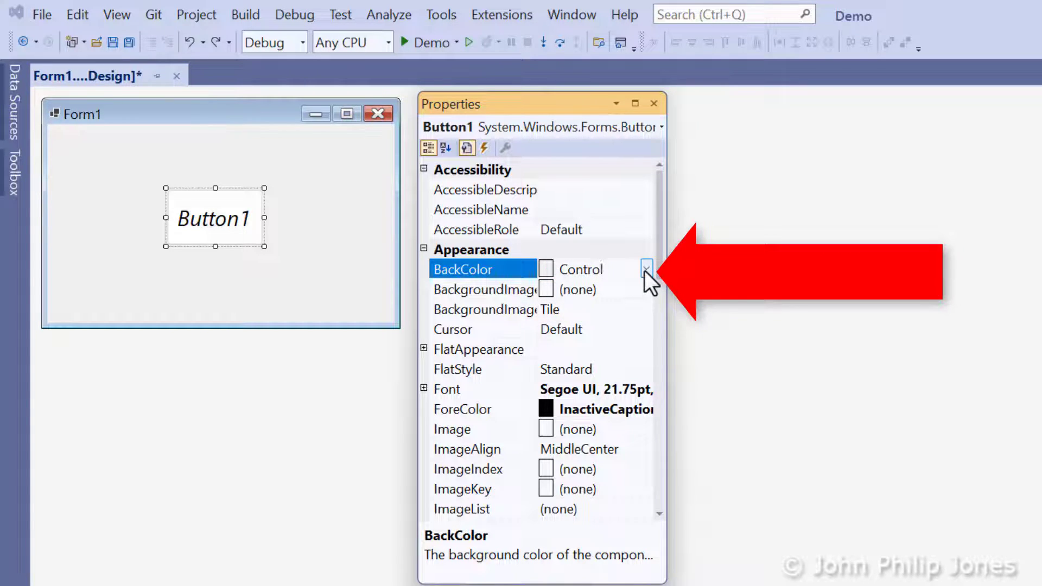
click(645, 268)
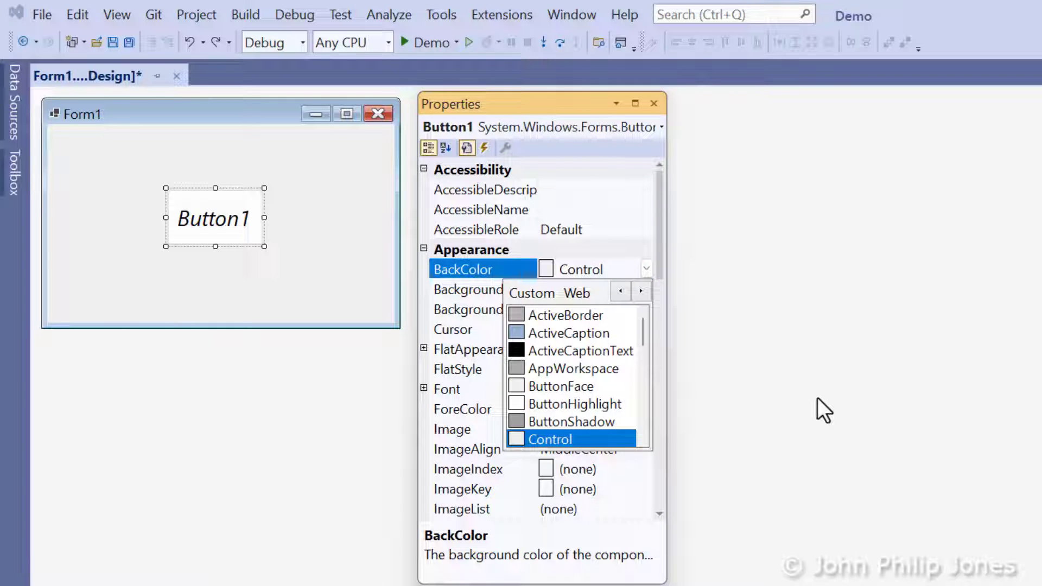
scroll(556, 325, down, 4)
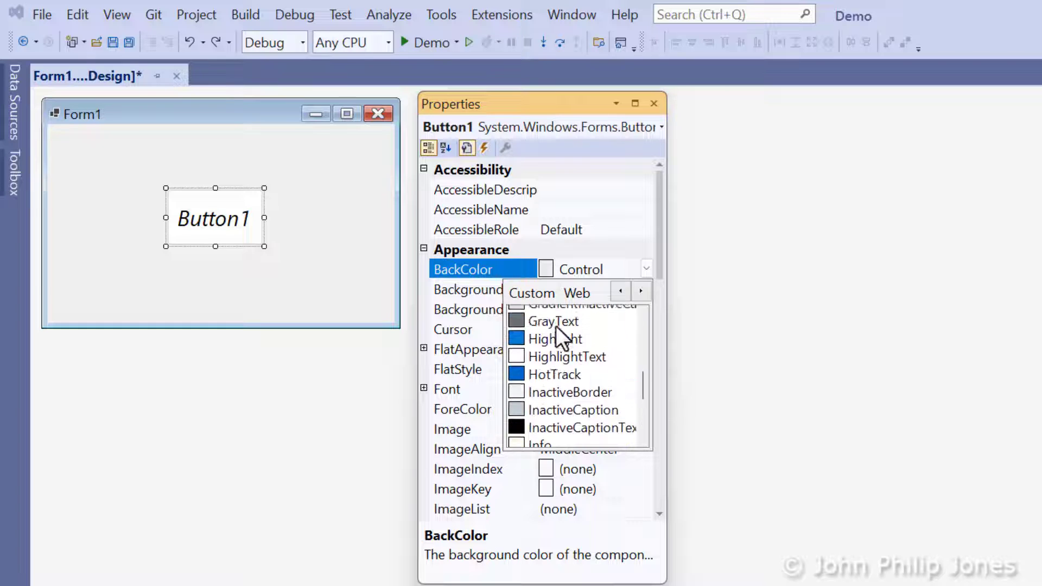
scroll(556, 325, up, 5)
click(529, 294)
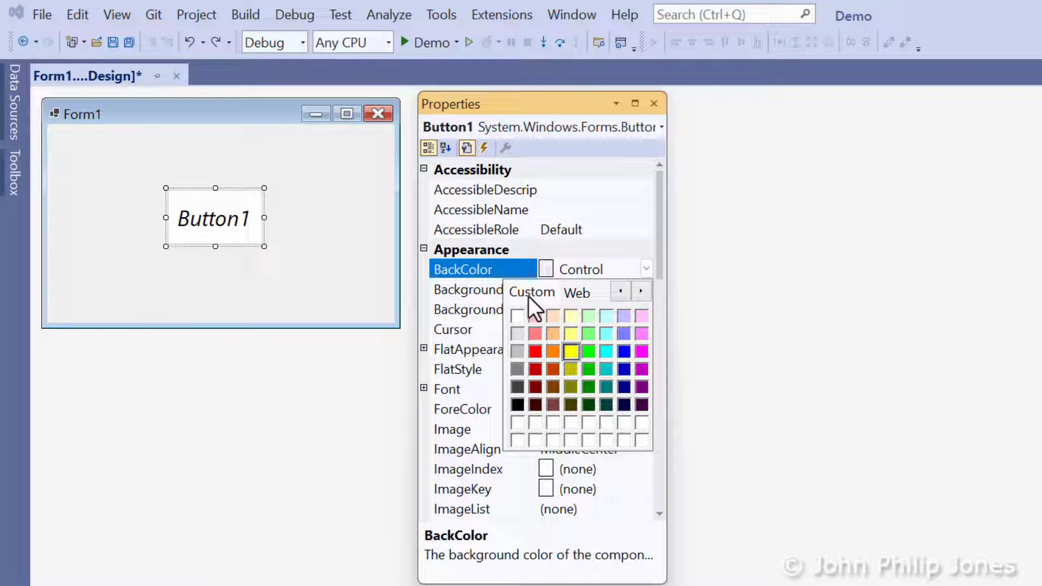
click(571, 350)
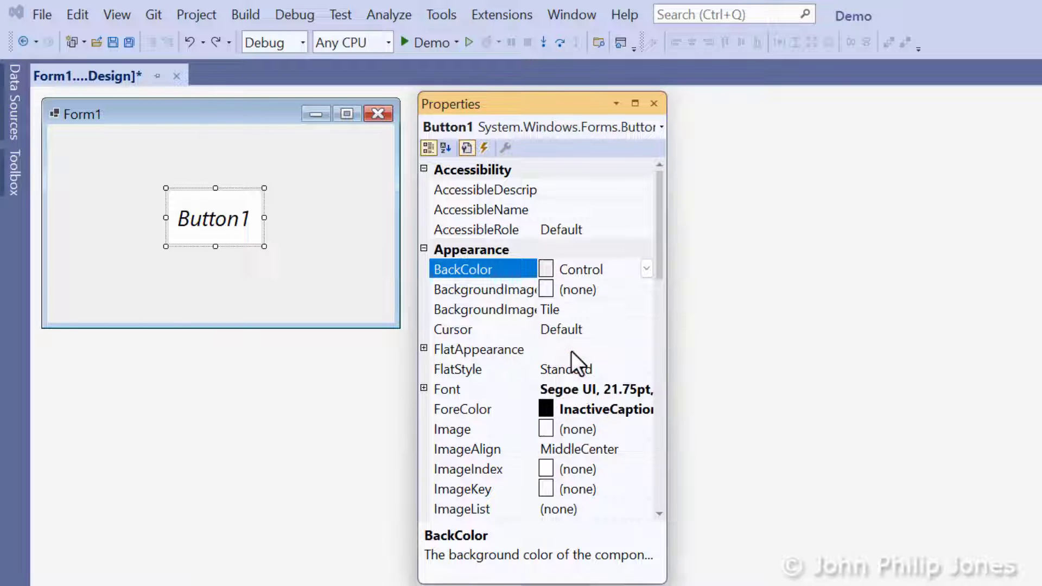
click(815, 326)
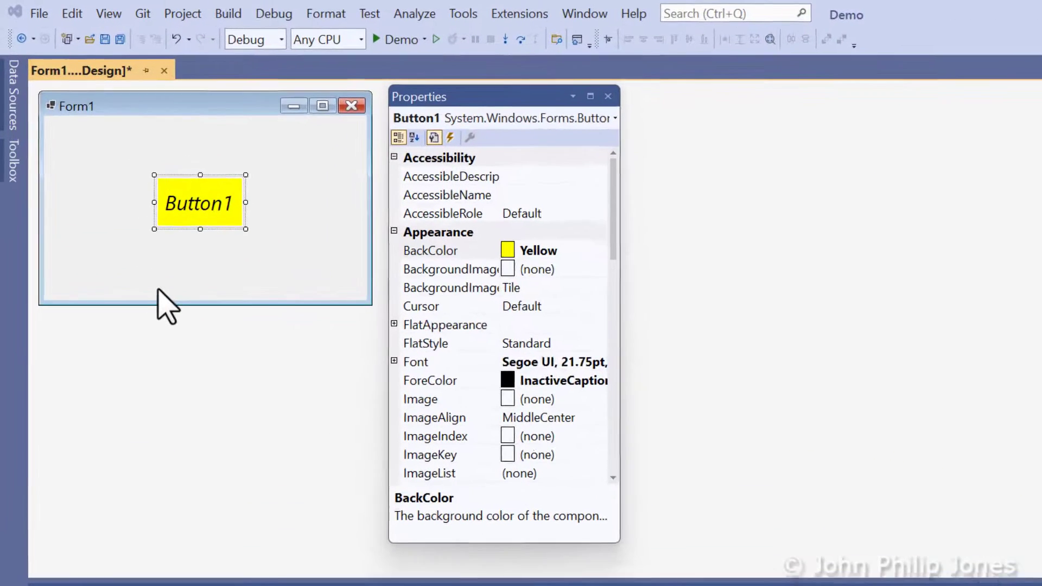
Step: Select the form and set its BackColor property to red from the custom colour palette
click(124, 228)
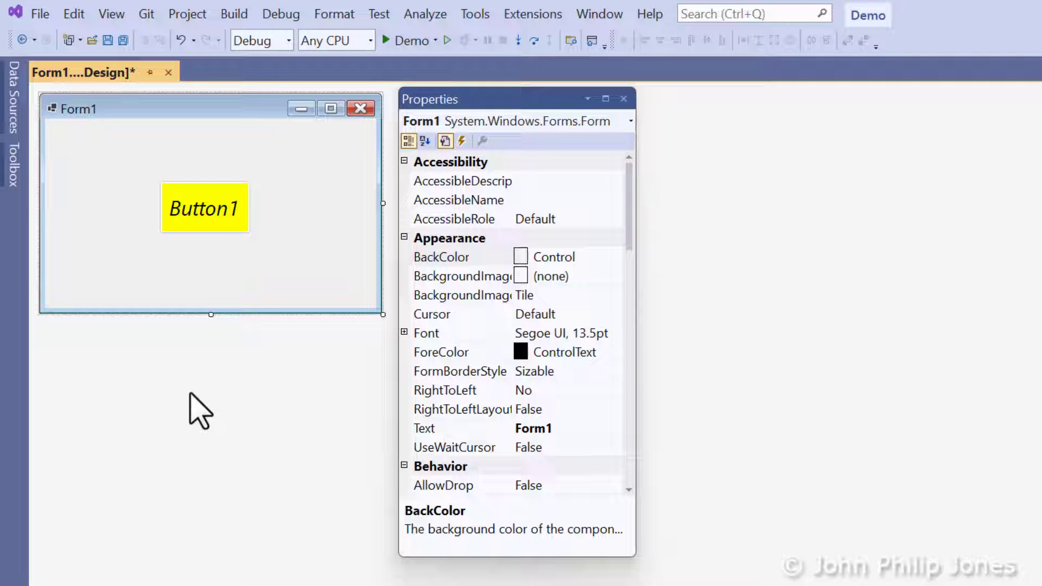
click(597, 259)
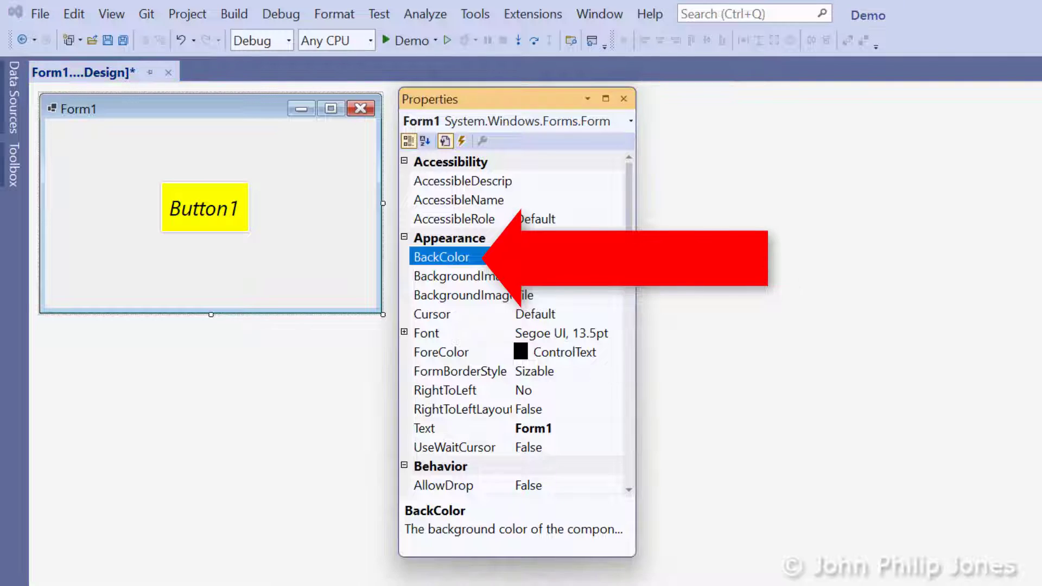
click(617, 257)
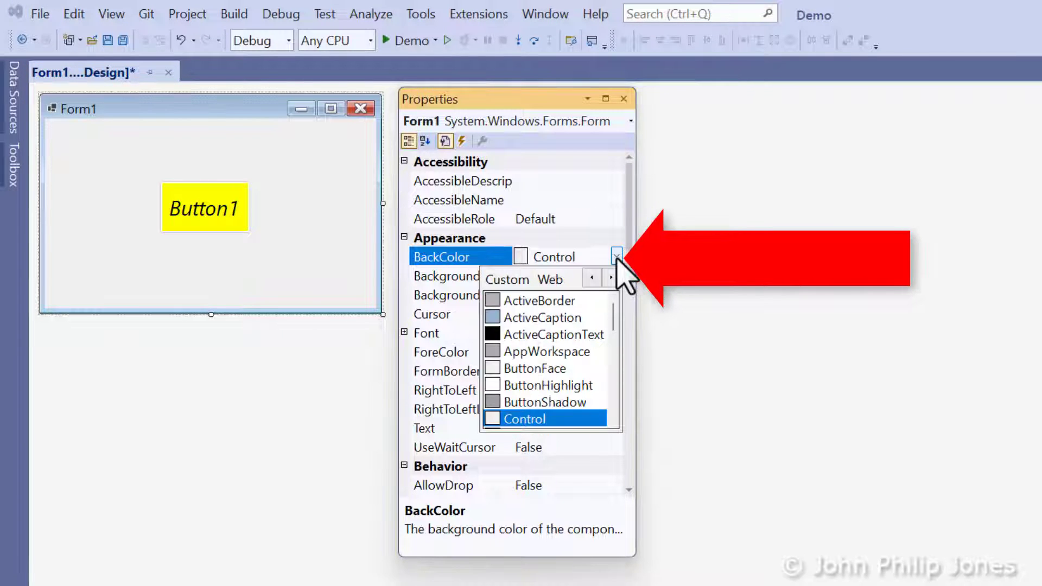
click(505, 279)
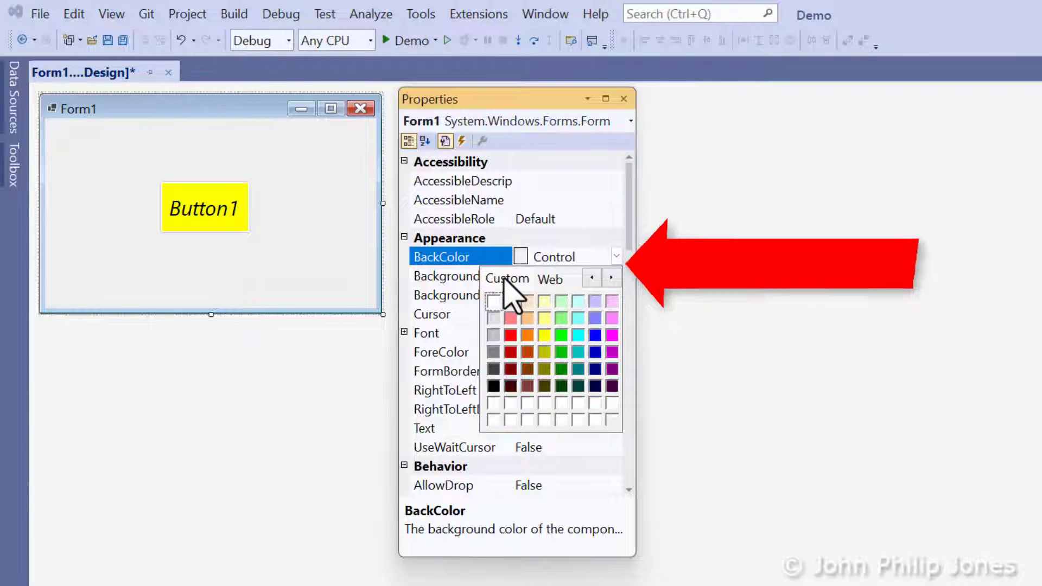
click(510, 336)
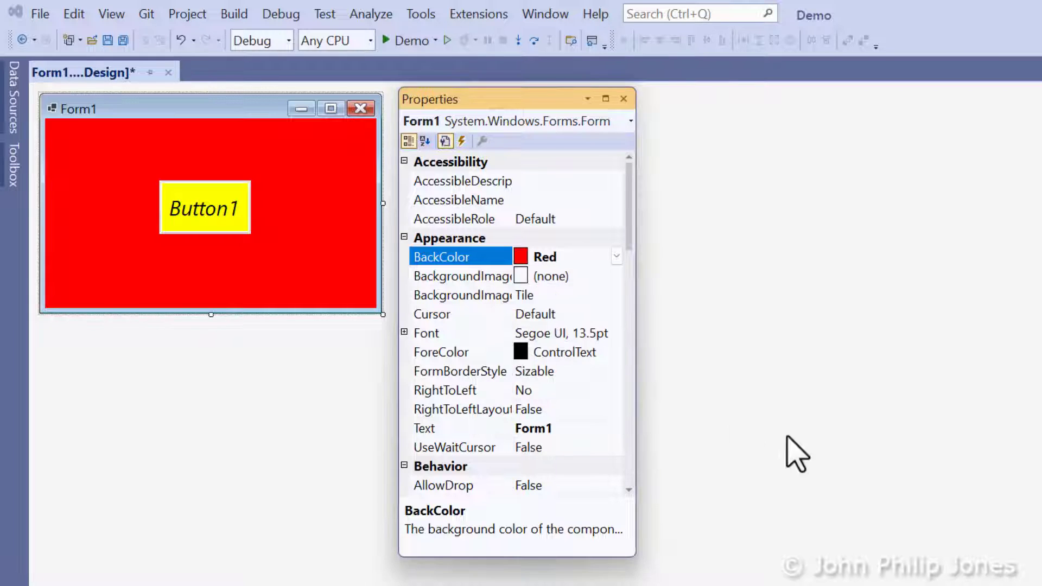
Step: Run the Demo project and move the running form beside the one in the designer
click(910, 483)
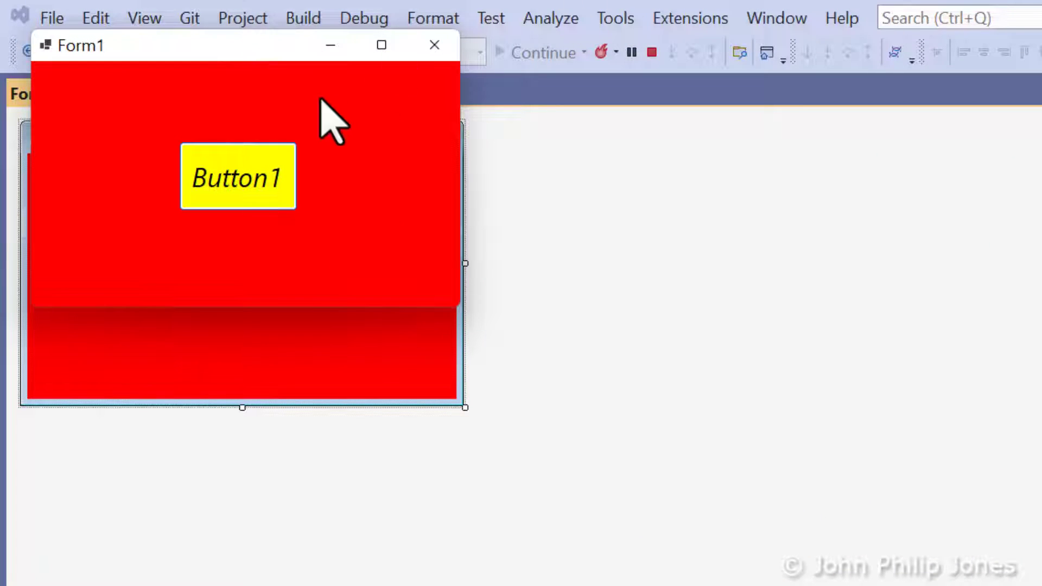
drag(231, 45, 709, 142)
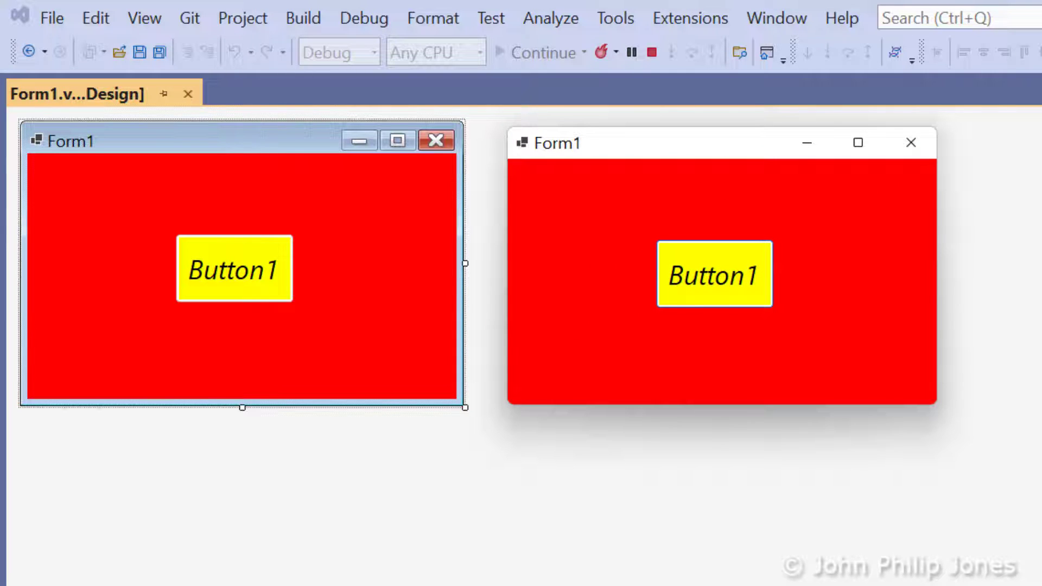